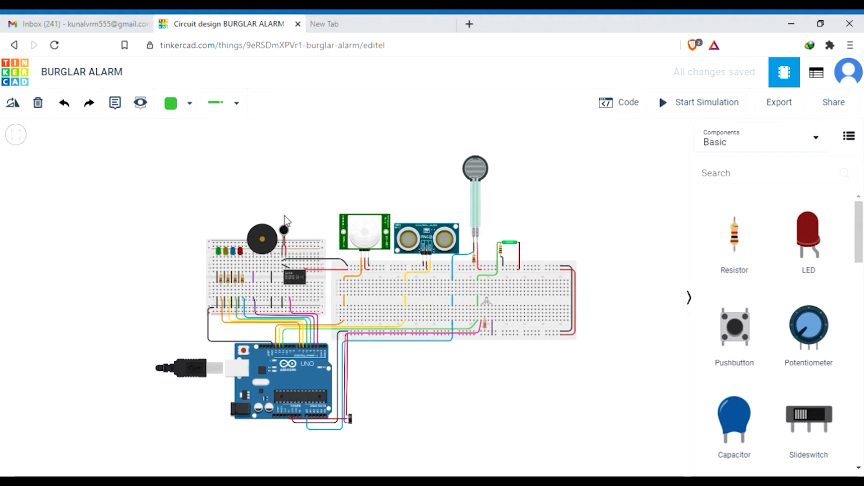
# - Inspect the PIR sensor and the ultrasonic distance sensor on the large breadboard by selecting each one
pyautogui.scroll(4, 356, 225)
pyautogui.click(384, 243)
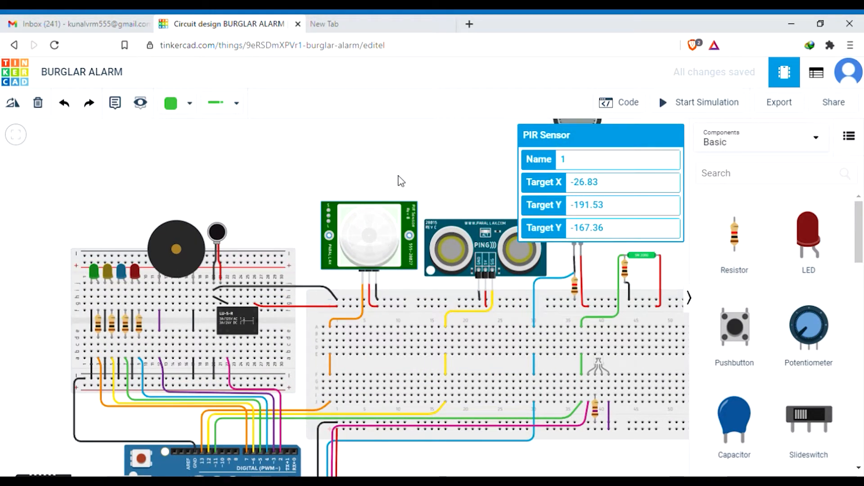
pyautogui.scroll(-5, 397, 186)
pyautogui.click(378, 180)
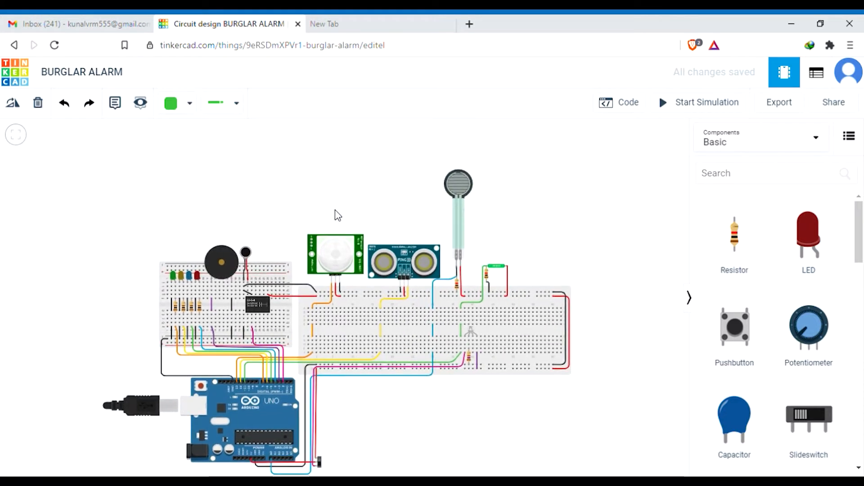
pyautogui.click(415, 253)
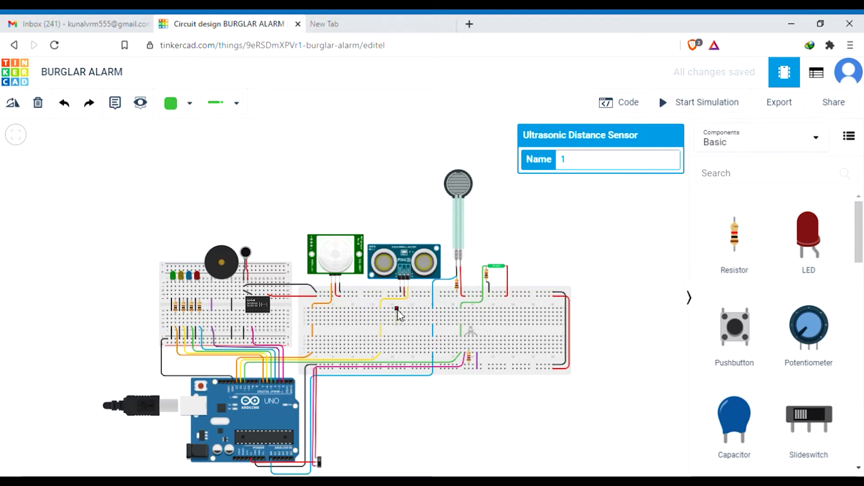
# - Inspect the force sensor and the tilt sensor on the large breadboard by selecting each one
pyautogui.moveTo(486, 235); pyautogui.dragTo(474, 269)
pyautogui.click(447, 215)
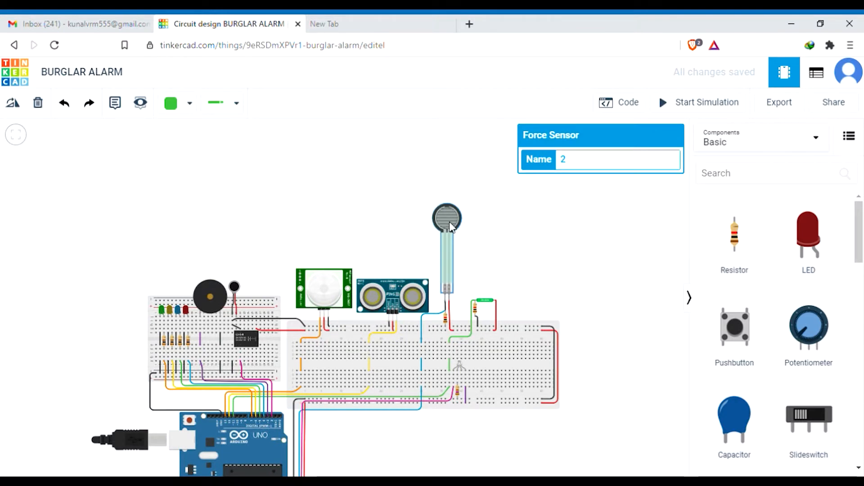
pyautogui.click(470, 245)
pyautogui.scroll(2, 475, 266)
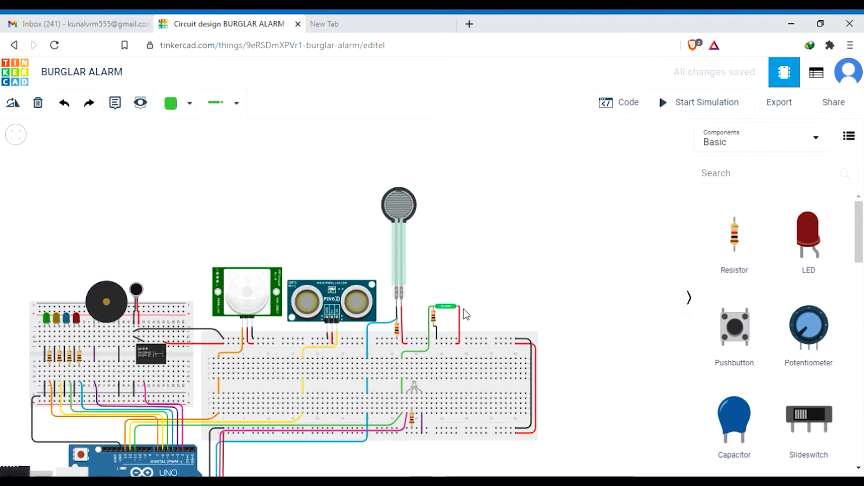
pyautogui.click(447, 309)
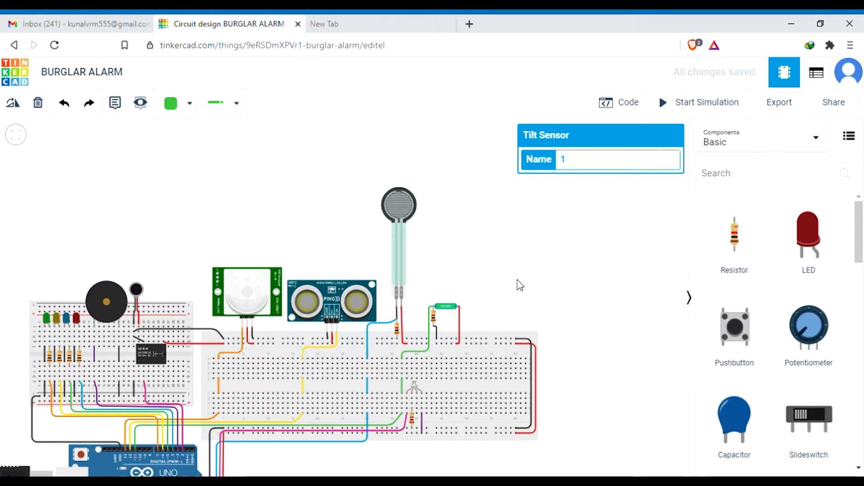
pyautogui.click(494, 292)
pyautogui.scroll(-1, 492, 295)
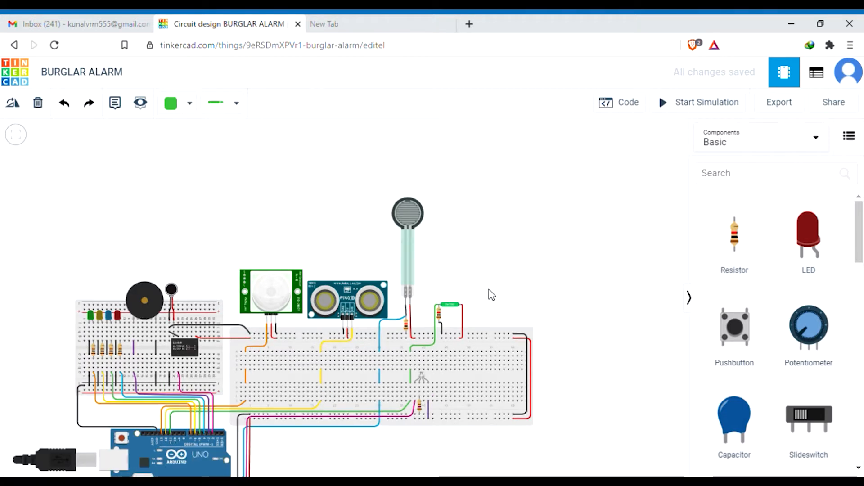
# - Start the circuit simulation and check the indicator LEDs on the small breadboard
pyautogui.moveTo(512, 292); pyautogui.dragTo(589, 208)
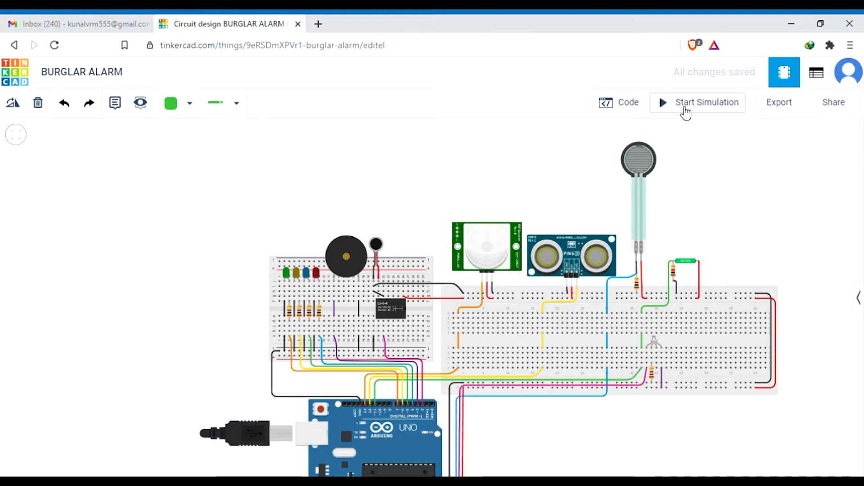
pyautogui.click(685, 113)
pyautogui.scroll(6, 226, 266)
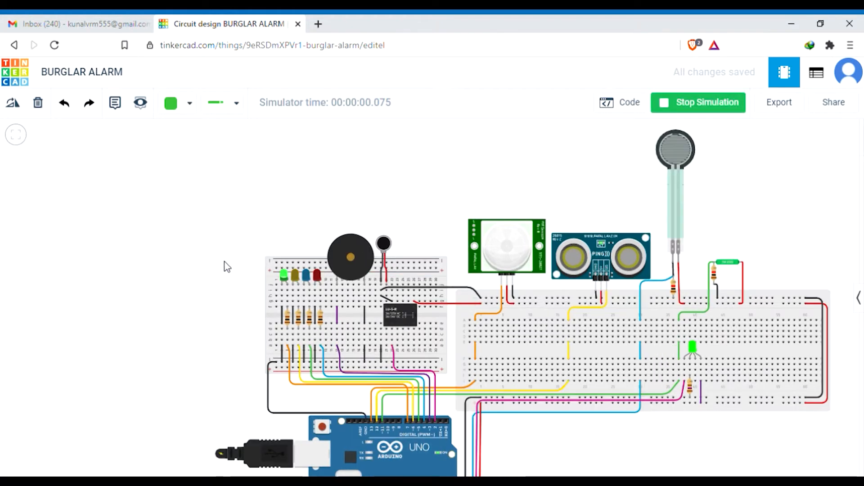
pyautogui.moveTo(206, 262); pyautogui.dragTo(235, 256)
pyautogui.scroll(-5, 234, 255)
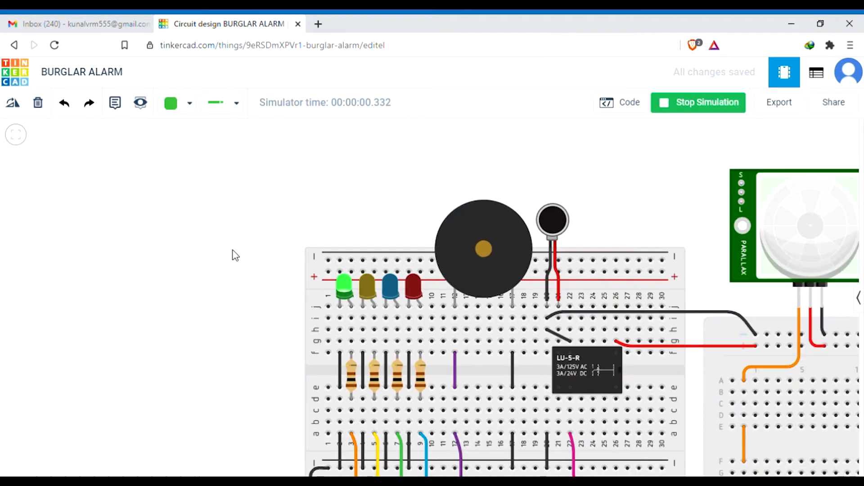
# - Move the PIR sensor's target object within its detection zone to trigger motion detection
pyautogui.click(600, 239)
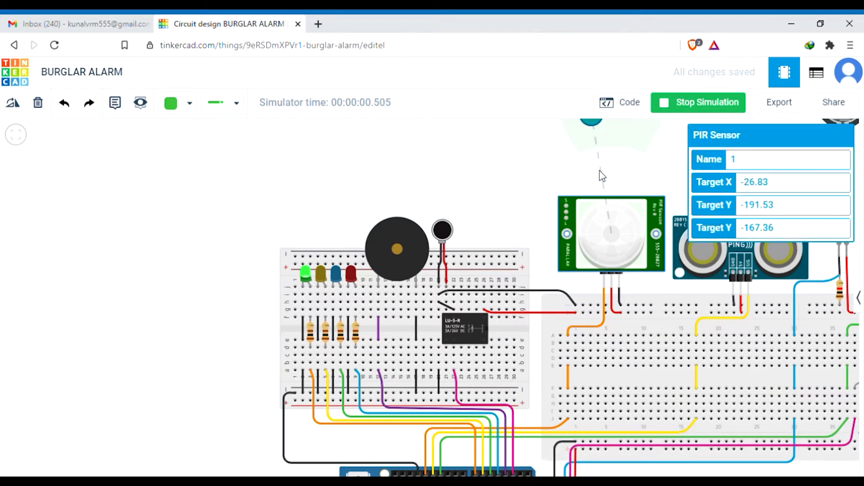
pyautogui.scroll(3, 504, 185)
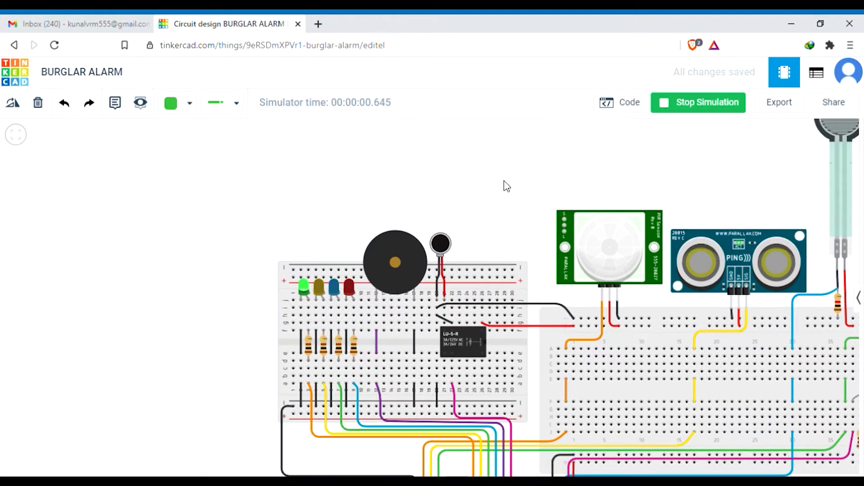
pyautogui.moveTo(576, 175); pyautogui.dragTo(633, 167)
# - Select the ultrasonic distance sensor and move its target object to about 201 cm away
pyautogui.click(689, 275)
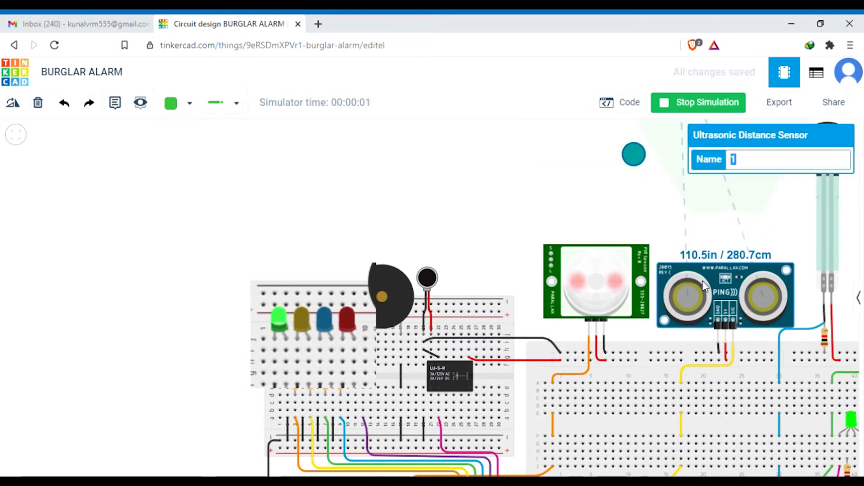
pyautogui.click(272, 270)
pyautogui.scroll(-3, 272, 270)
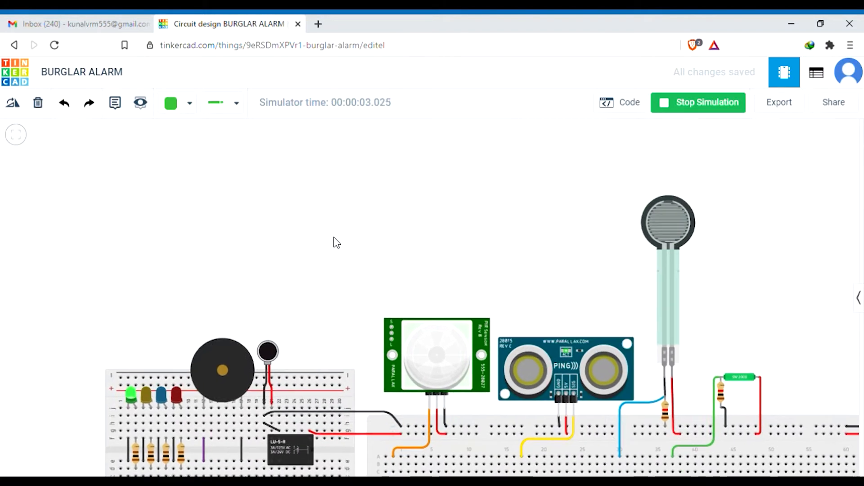
pyautogui.scroll(-3, 333, 238)
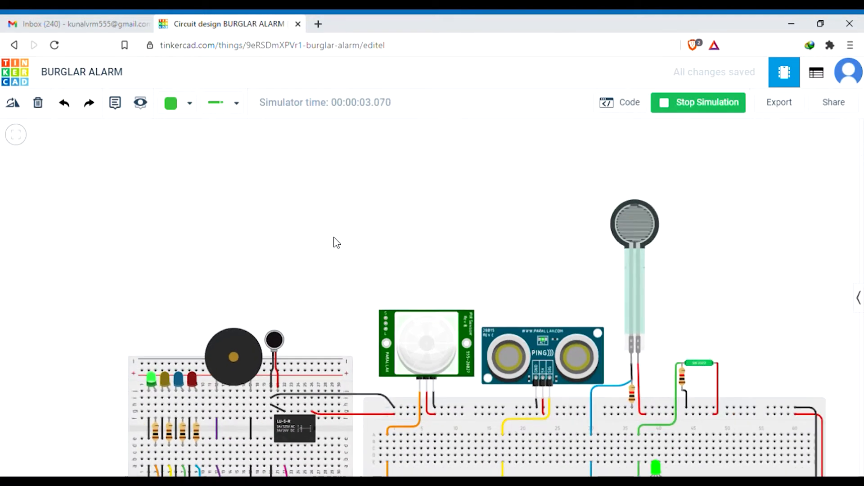
pyautogui.click(482, 331)
pyautogui.moveTo(470, 147); pyautogui.dragTo(490, 183)
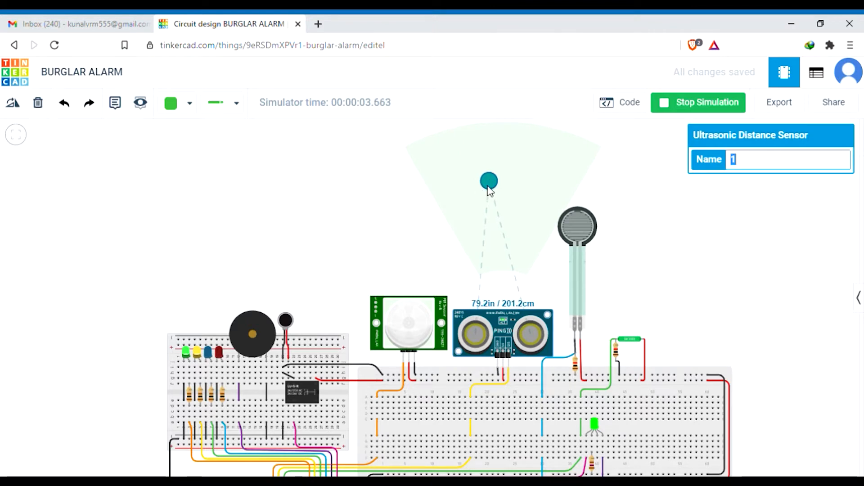
# - Move the ultrasonic sensor's target object to about 174 cm away and check the indicator LEDs
pyautogui.moveTo(489, 184)
pyautogui.mouseDown()
pyautogui.moveTo(494, 179)
pyautogui.moveTo(493, 201)
pyautogui.mouseUp()
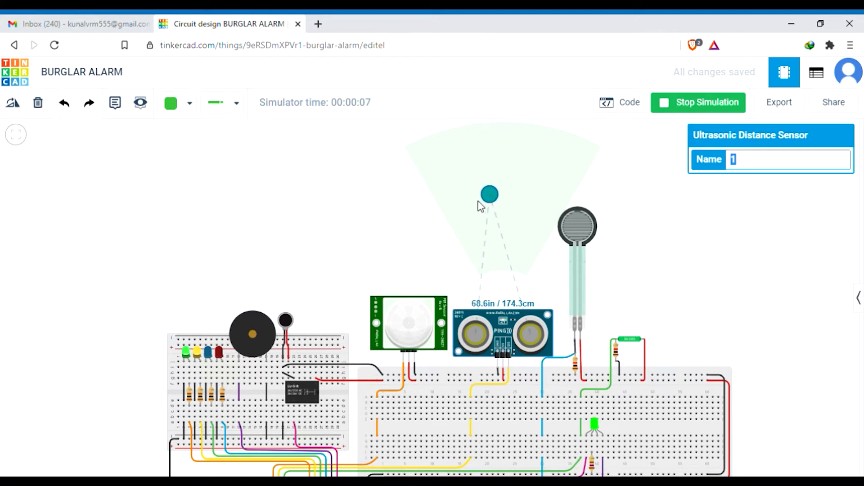
pyautogui.scroll(5, 160, 332)
pyautogui.scroll(-4, 160, 331)
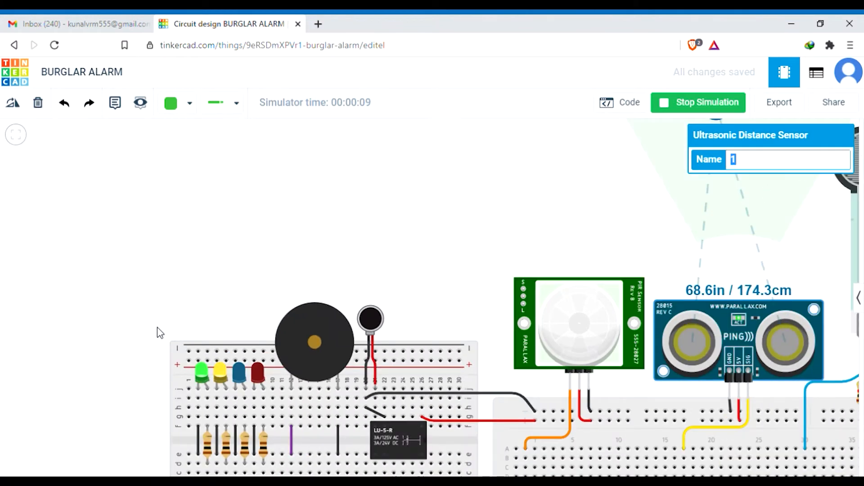
pyautogui.scroll(-3, 161, 331)
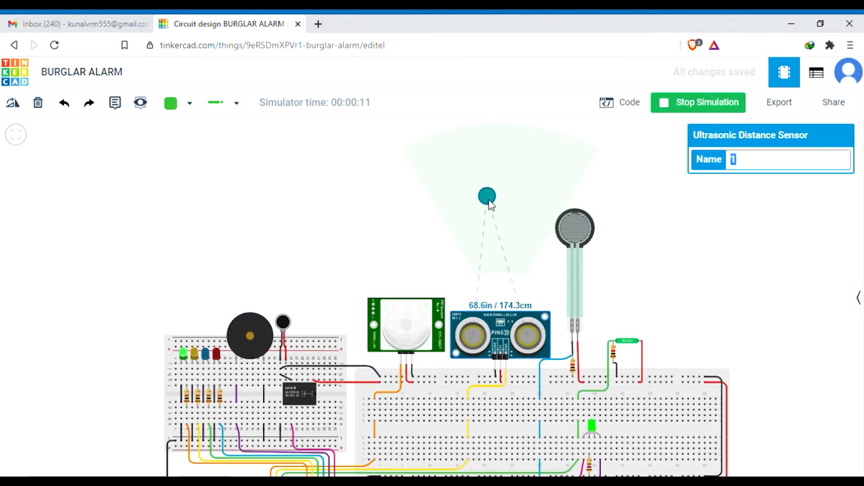
# - Move the ultrasonic sensor's target object closer, to about 93 cm, and check the LEDs and buzzer up close
pyautogui.moveTo(492, 201); pyautogui.dragTo(499, 239)
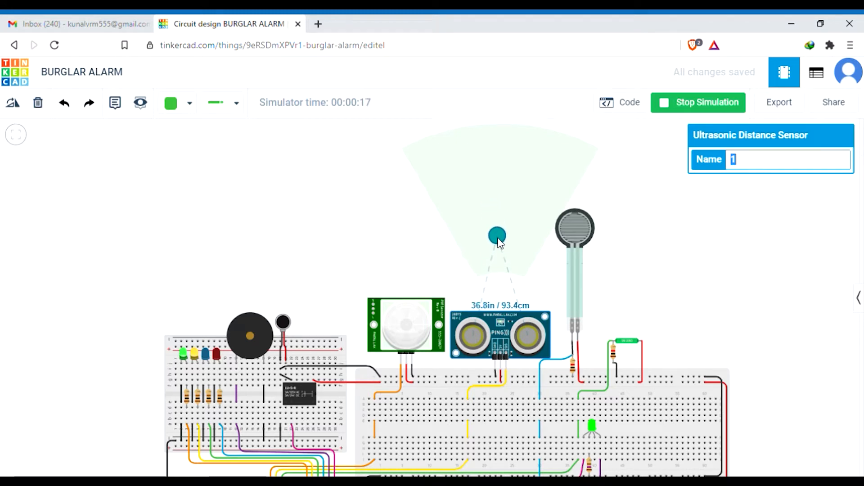
pyautogui.moveTo(290, 292); pyautogui.dragTo(311, 280)
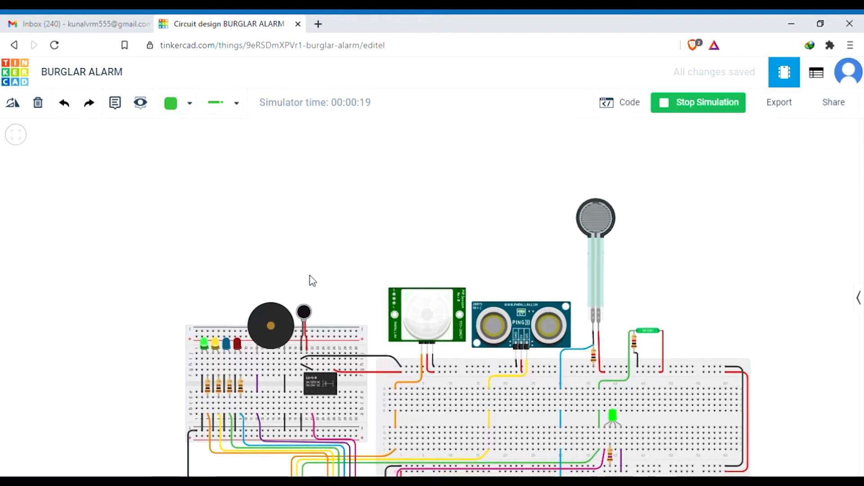
pyautogui.scroll(5, 255, 312)
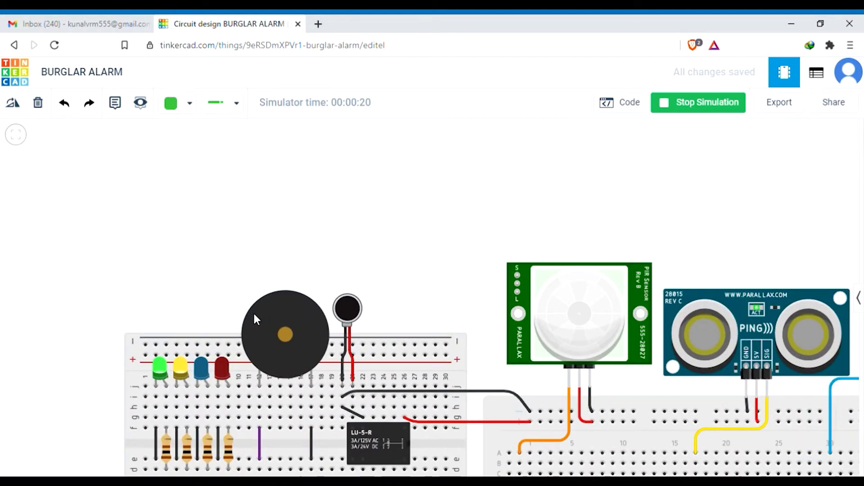
pyautogui.scroll(-2, 252, 311)
pyautogui.scroll(-2, 253, 312)
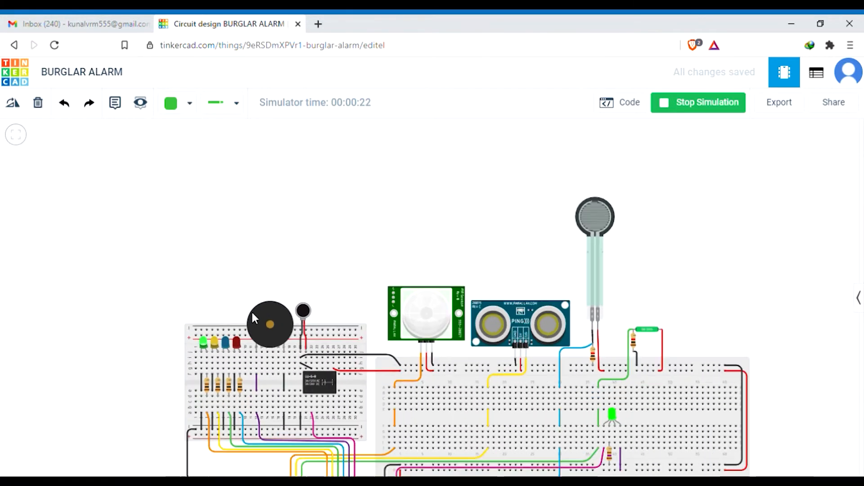
# - Move the ultrasonic sensor's target object out beyond the far edge of its detection zone
pyautogui.scroll(-2, 286, 234)
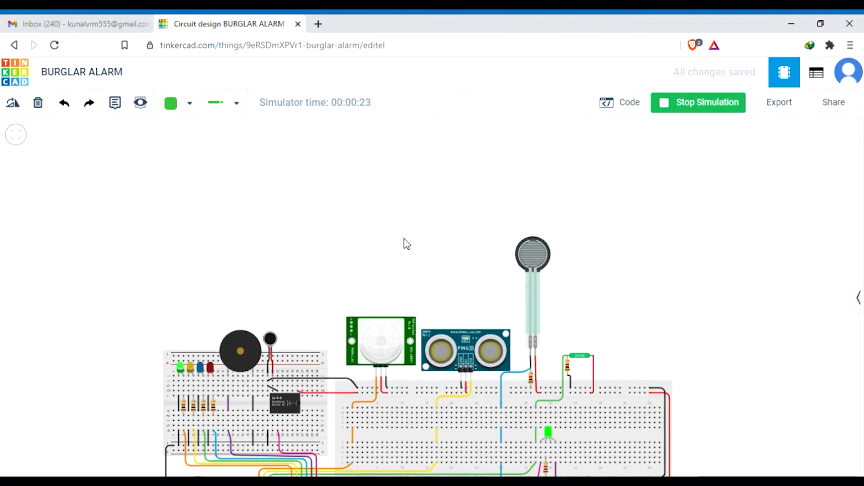
pyautogui.click(479, 344)
pyautogui.moveTo(462, 269); pyautogui.dragTo(461, 152)
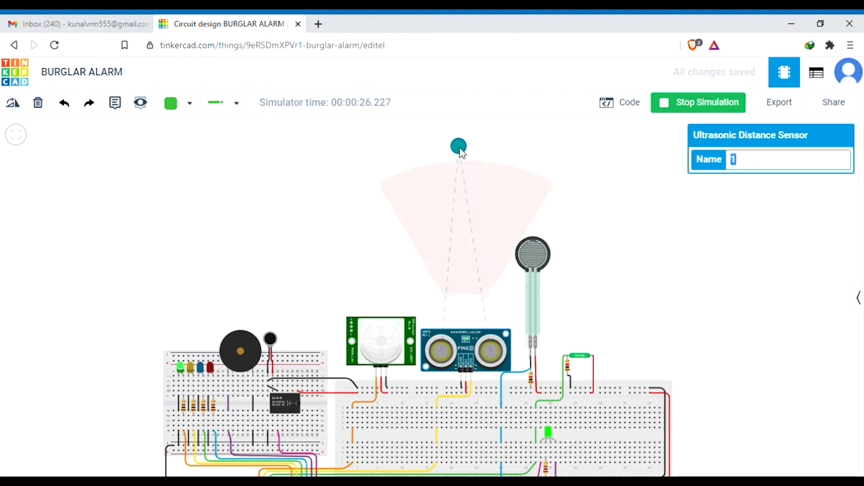
# - Apply a force of about 0.62 N to the force sensor and check the indicator LEDs
pyautogui.click(542, 265)
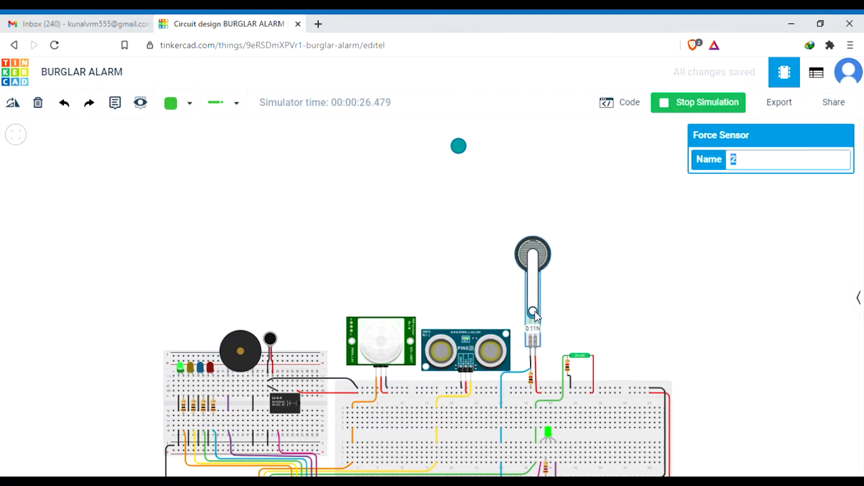
pyautogui.moveTo(535, 311); pyautogui.dragTo(536, 309)
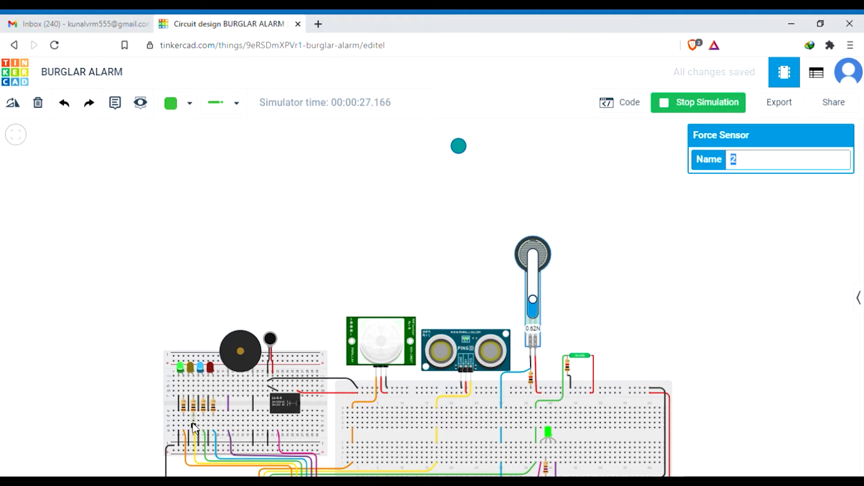
pyautogui.scroll(5, 194, 428)
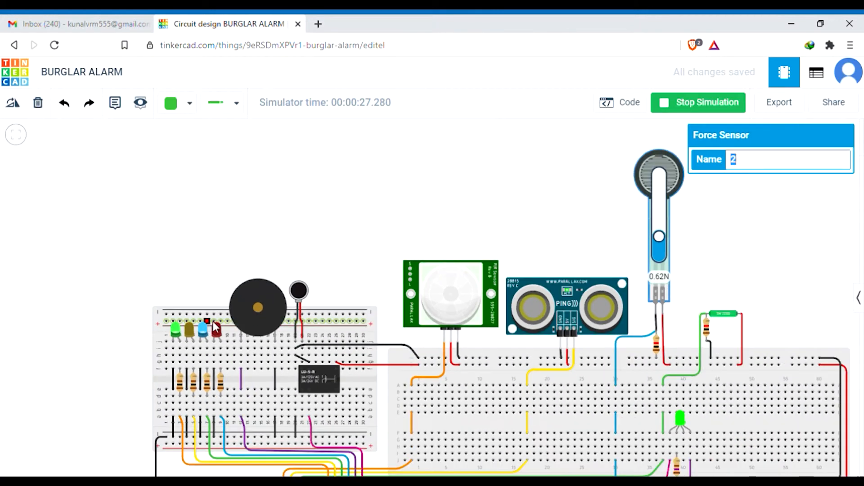
pyautogui.scroll(-2, 213, 322)
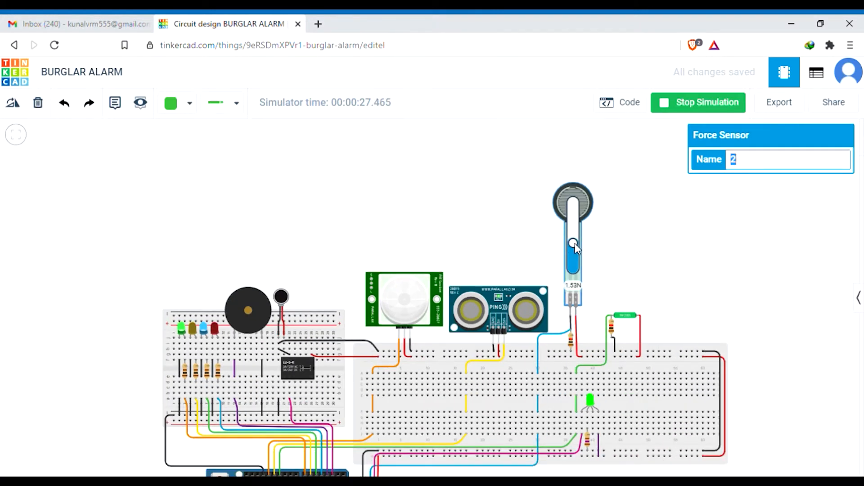
# - Increase the force on the force sensor to about 2.78 N and check the LEDs, buzzer and vibration motor
pyautogui.moveTo(575, 244); pyautogui.dragTo(574, 236)
pyautogui.scroll(3, 209, 350)
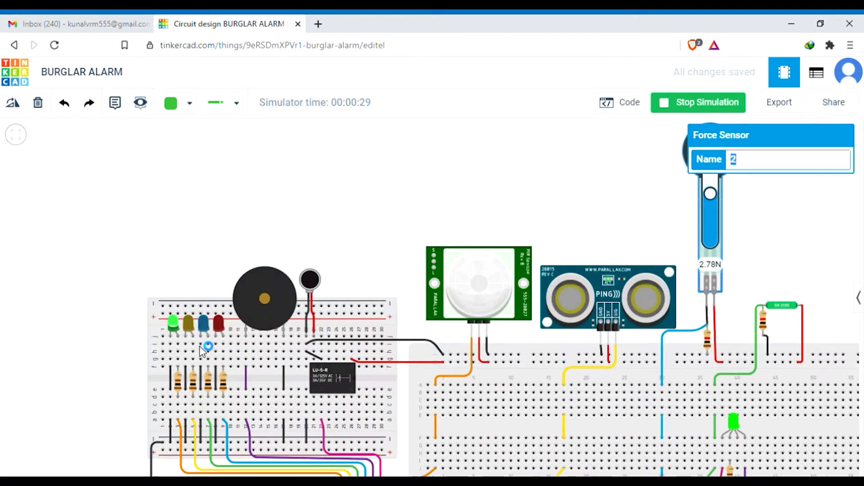
pyautogui.scroll(3, 201, 350)
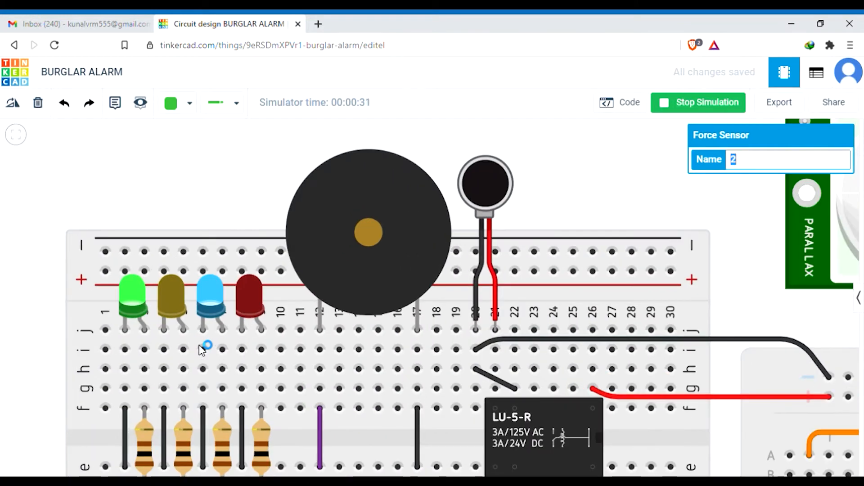
pyautogui.scroll(-6, 201, 350)
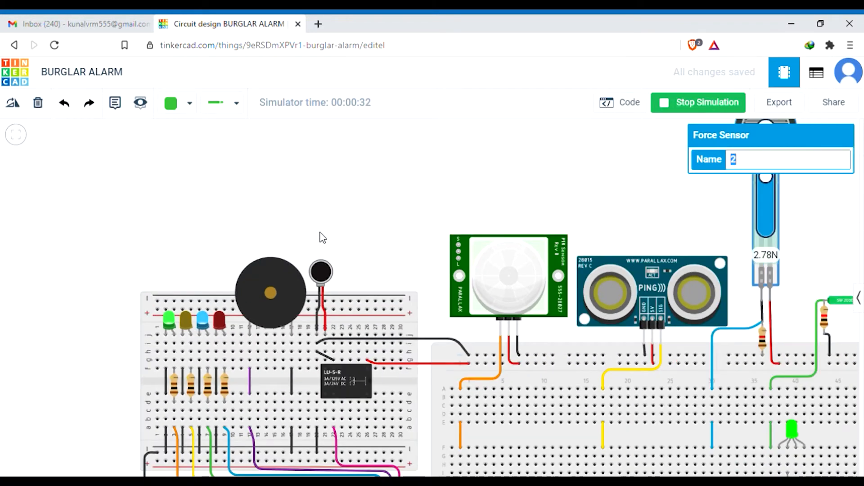
pyautogui.moveTo(322, 232); pyautogui.dragTo(226, 272)
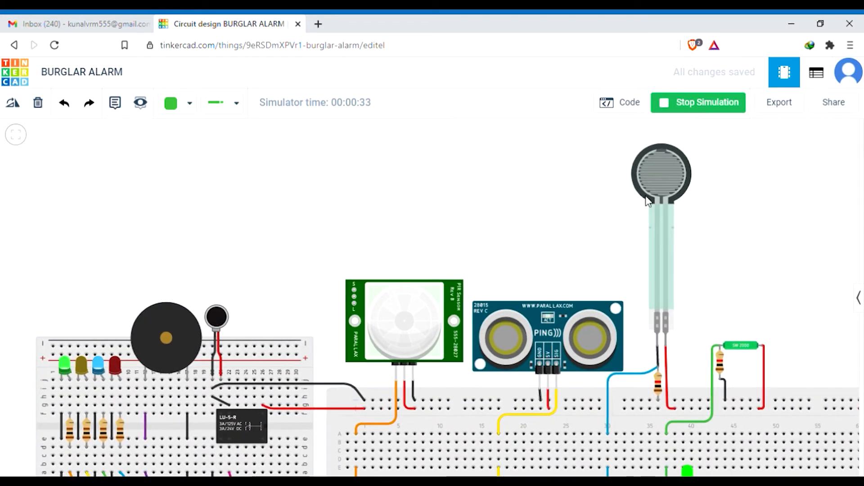
# - Increase the force on the force sensor to about 5.52 N and check the output components up close
pyautogui.click(666, 185)
pyautogui.moveTo(662, 209); pyautogui.dragTo(662, 200)
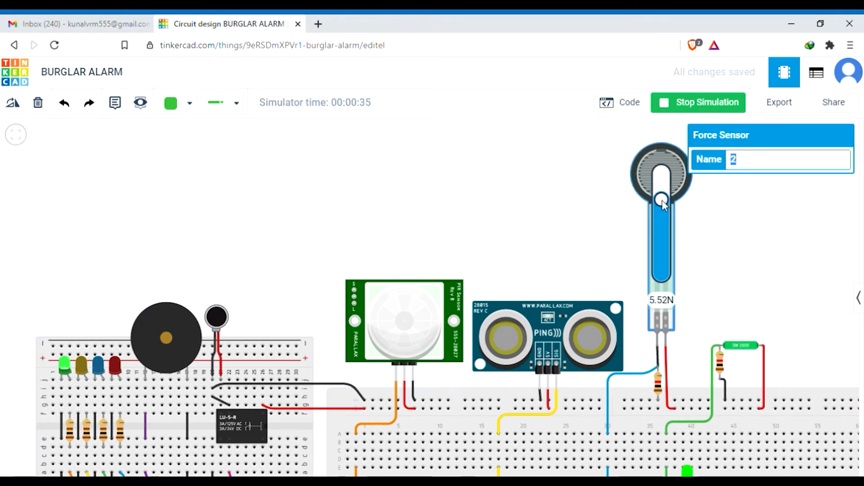
pyautogui.scroll(6, 106, 337)
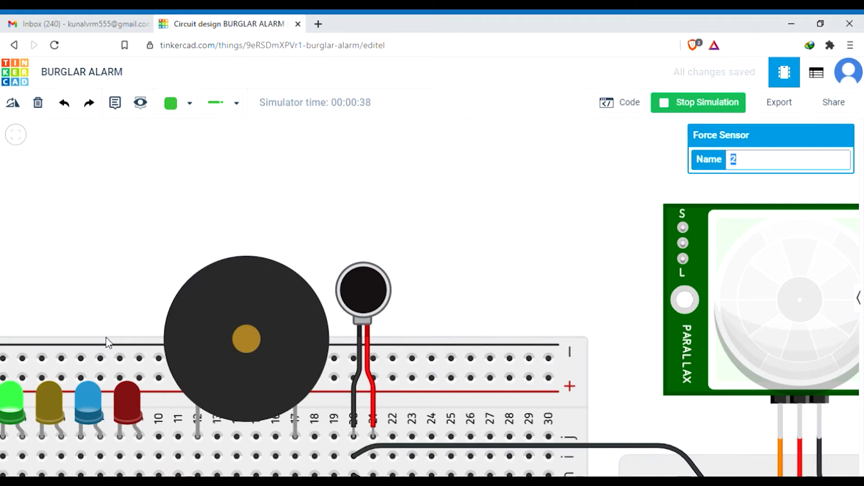
# - Reset the force on the force sensor to 0 N and check the ultrasonic sensor's detection zone
pyautogui.scroll(-1, 106, 341)
pyautogui.scroll(2, 107, 341)
pyautogui.scroll(-2, 107, 341)
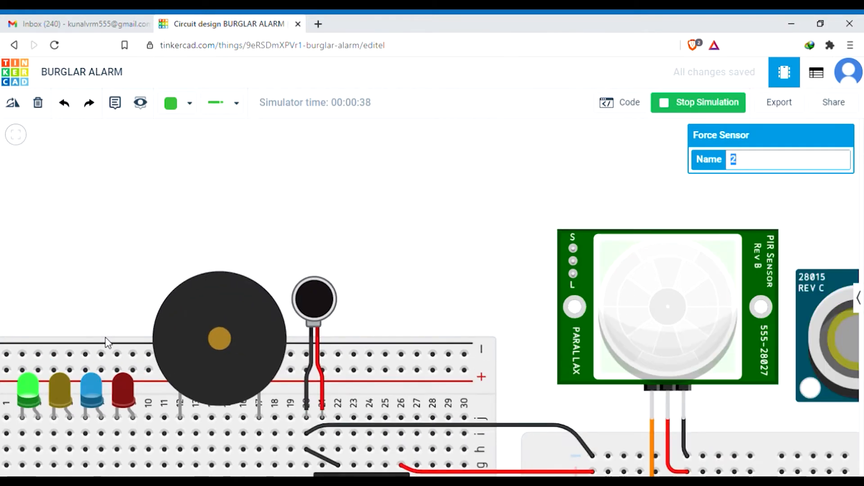
pyautogui.scroll(-1, 106, 343)
pyautogui.moveTo(511, 199); pyautogui.dragTo(405, 270)
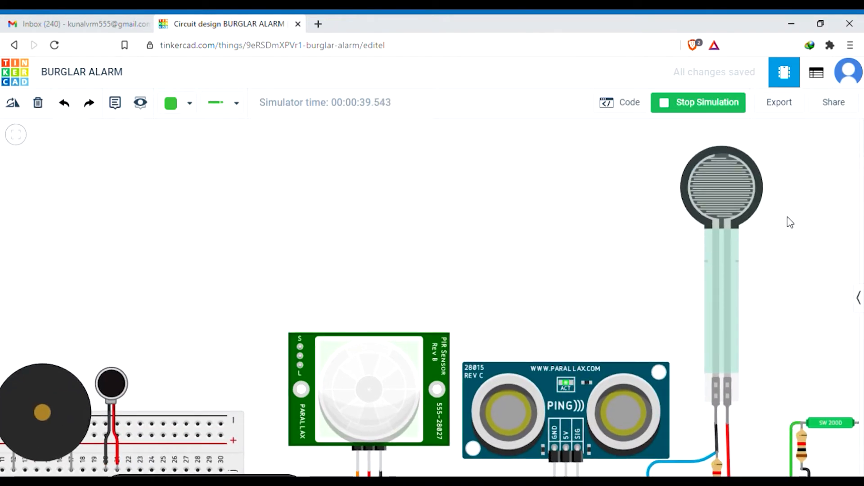
pyautogui.click(703, 278)
pyautogui.moveTo(696, 229); pyautogui.dragTo(698, 342)
pyautogui.click(608, 378)
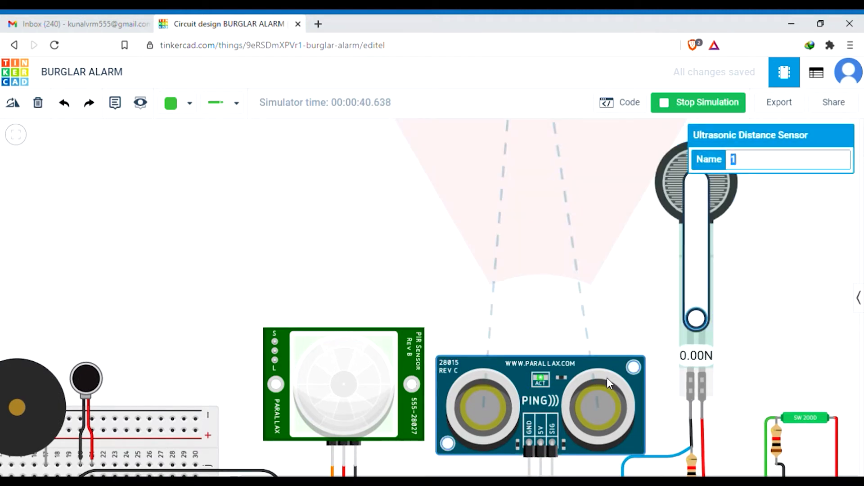
pyautogui.moveTo(280, 251); pyautogui.dragTo(249, 215)
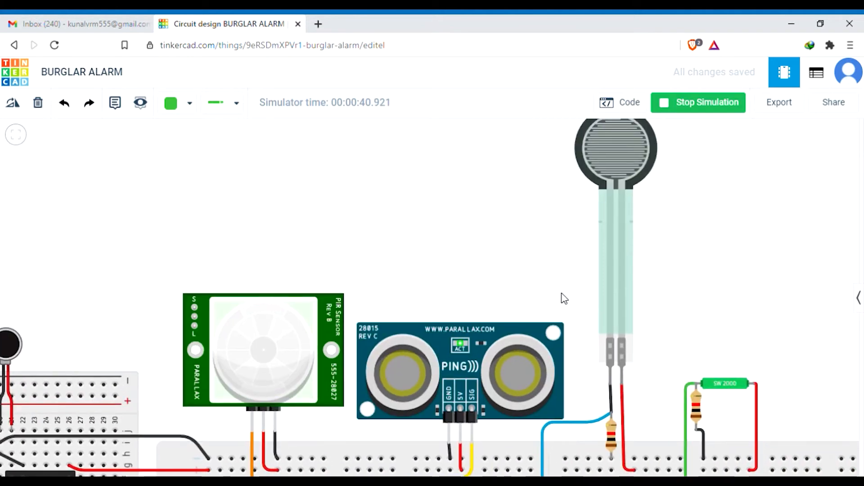
# - Set the tilt sensor to its fully tilted position and check the buzzer and vibration motor
pyautogui.scroll(-2, 565, 298)
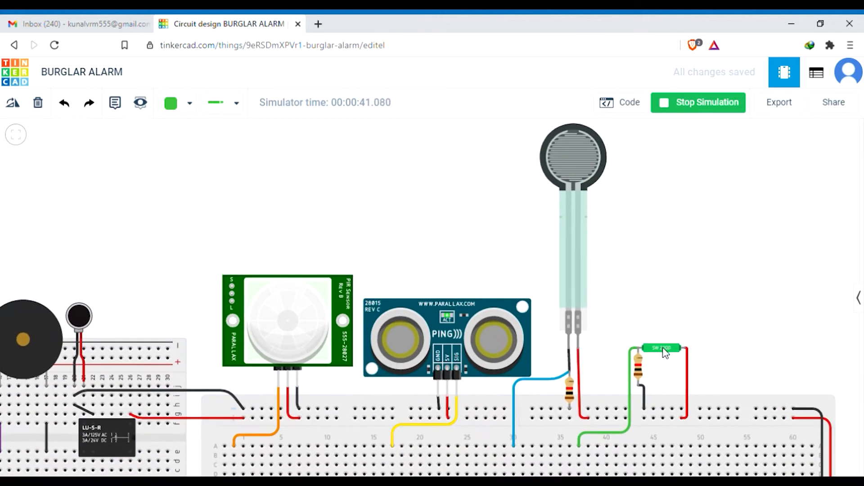
pyautogui.click(665, 352)
pyautogui.moveTo(646, 327); pyautogui.dragTo(675, 326)
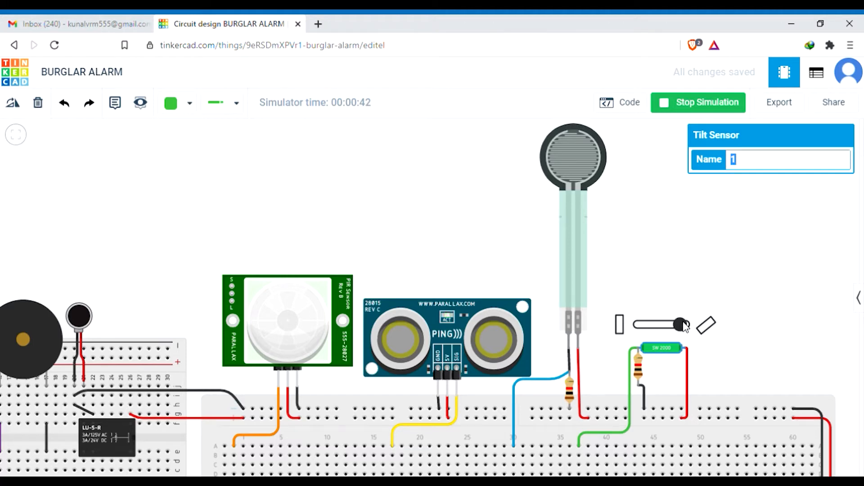
pyautogui.moveTo(438, 225); pyautogui.dragTo(487, 220)
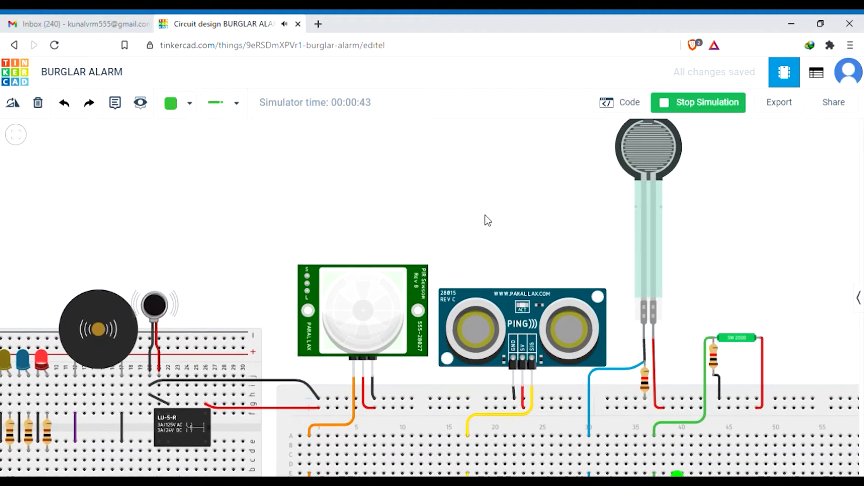
# - Recheck the tilt sensor's setting and examine the indicator LEDs, buzzer and vibration motor up close
pyautogui.click(736, 342)
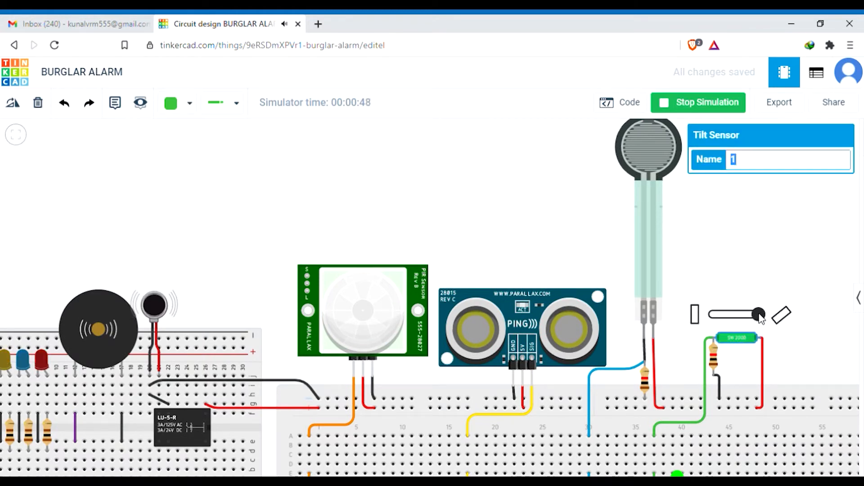
pyautogui.moveTo(761, 315)
pyautogui.mouseDown()
pyautogui.moveTo(717, 316)
pyautogui.moveTo(762, 315)
pyautogui.mouseUp()
pyautogui.moveTo(440, 216); pyautogui.dragTo(495, 201)
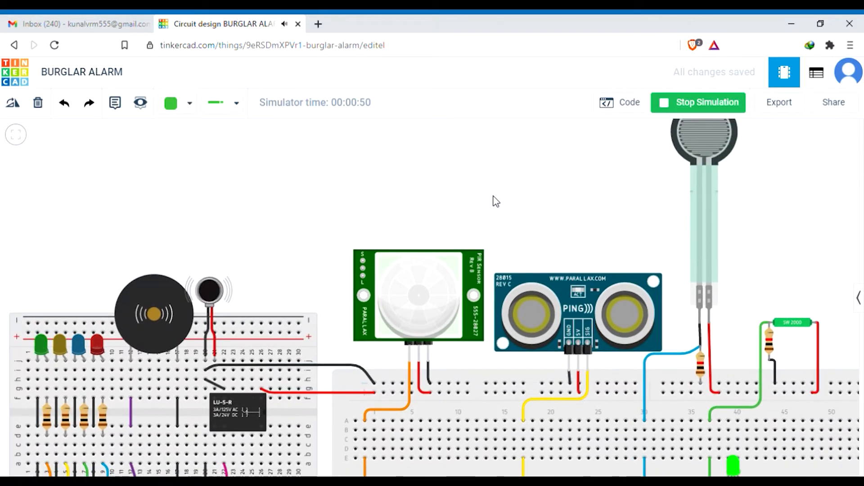
pyautogui.scroll(-2, 303, 286)
pyautogui.scroll(5, 241, 284)
pyautogui.scroll(1, 241, 285)
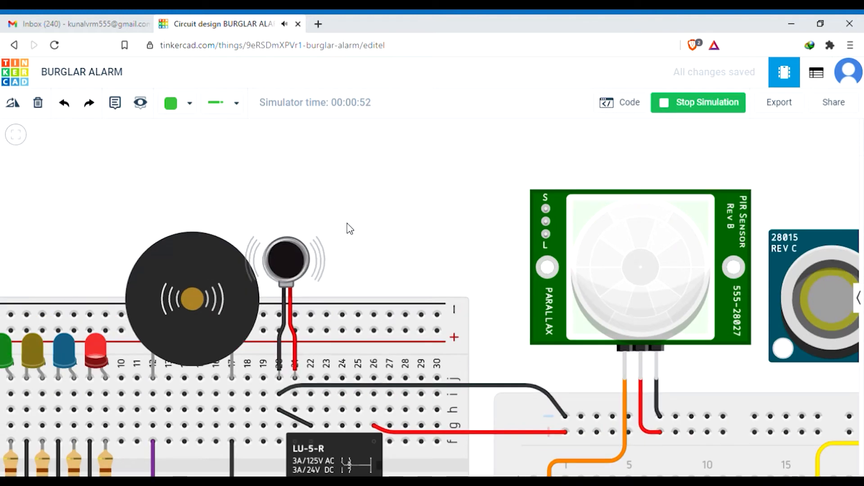
pyautogui.moveTo(347, 230); pyautogui.dragTo(399, 212)
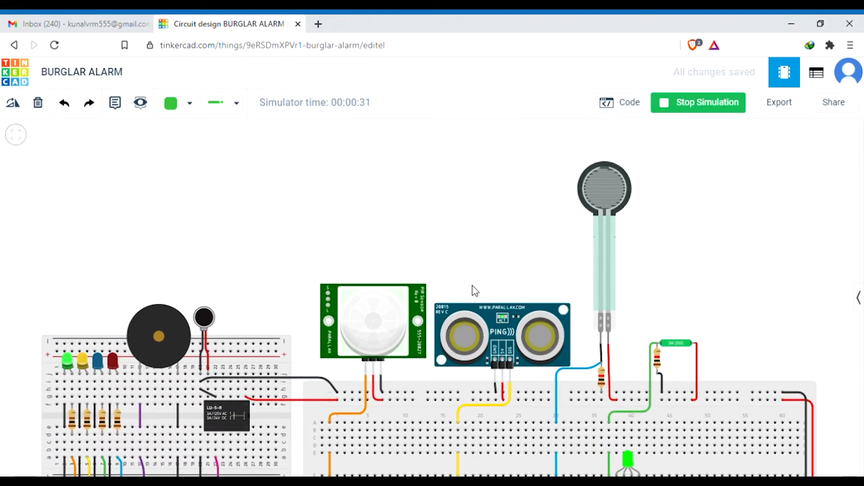
# - Place the ultrasonic sensor's target object inside the detection zone, about 74.5 cm away
pyautogui.click(495, 311)
pyautogui.moveTo(510, 234); pyautogui.dragTo(499, 212)
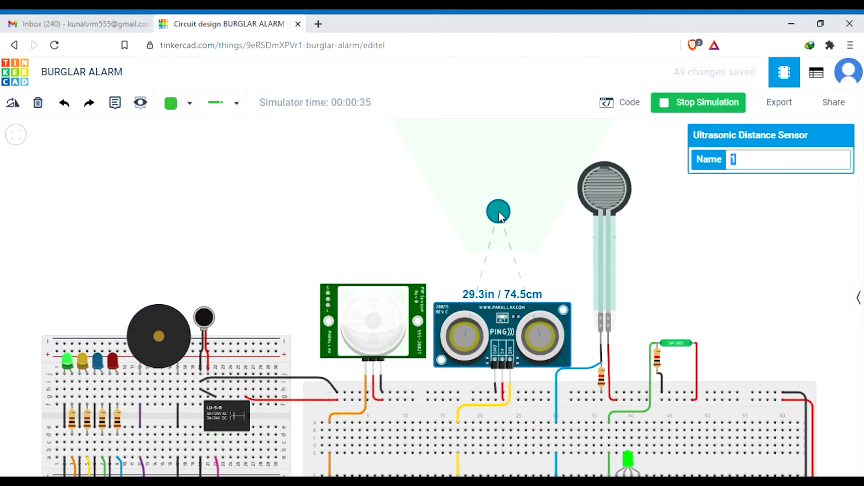
# - Apply a force of about 5.97 N to the force sensor and check the LEDs, buzzer and vibration motor
pyautogui.click(612, 185)
pyautogui.moveTo(612, 185); pyautogui.dragTo(604, 214)
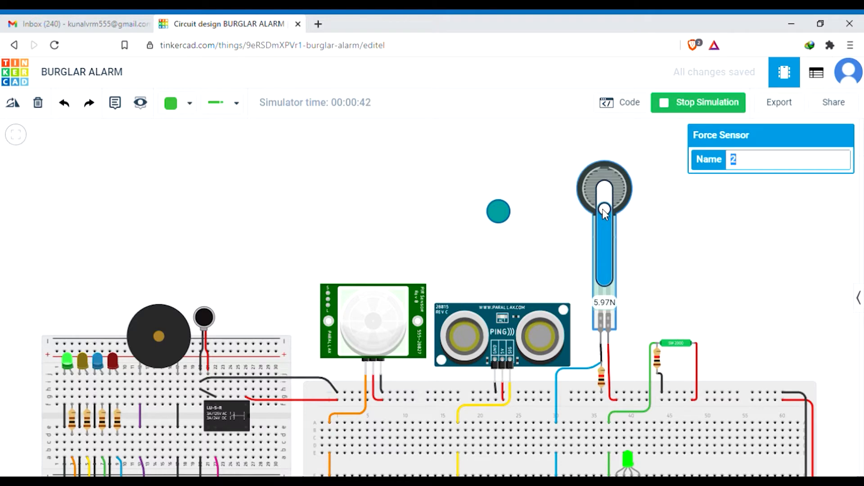
pyautogui.click(338, 239)
pyautogui.scroll(2, 409, 215)
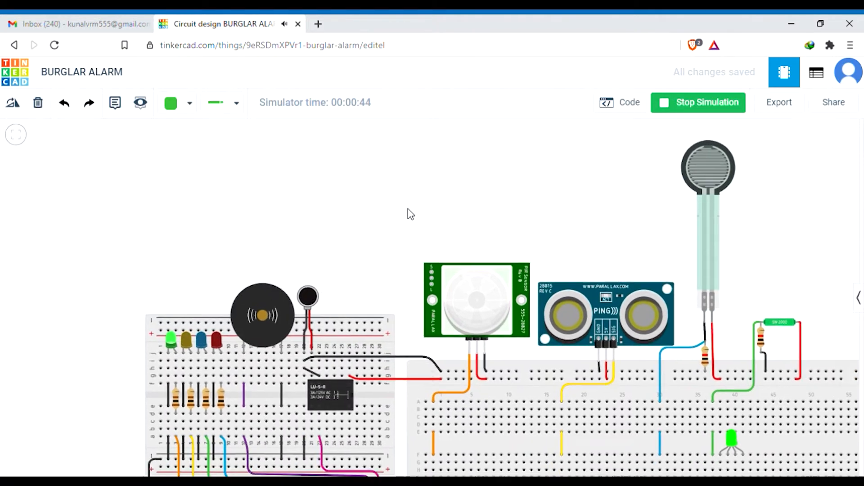
pyautogui.scroll(3, 362, 305)
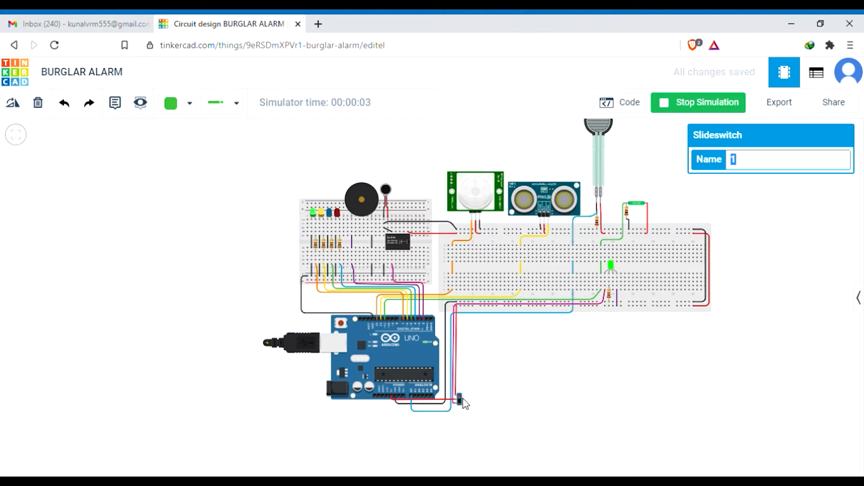
# - Flip the slideswitch beside the Arduino to its other position and check the RGB LED and the whole circuit
pyautogui.scroll(2, 455, 419)
pyautogui.scroll(1, 454, 421)
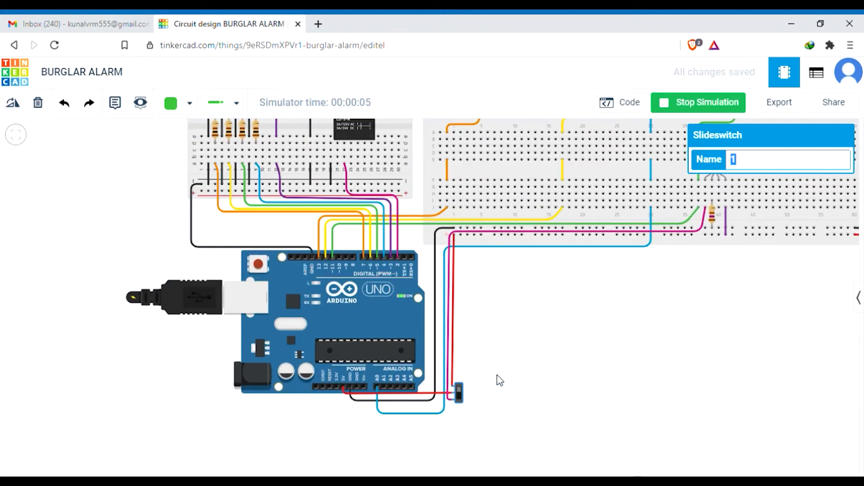
pyautogui.moveTo(579, 354); pyautogui.dragTo(535, 376)
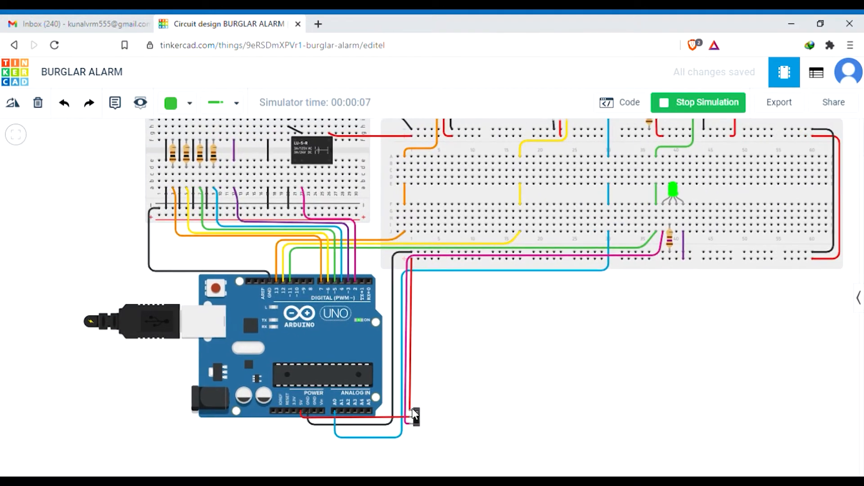
pyautogui.click(417, 418)
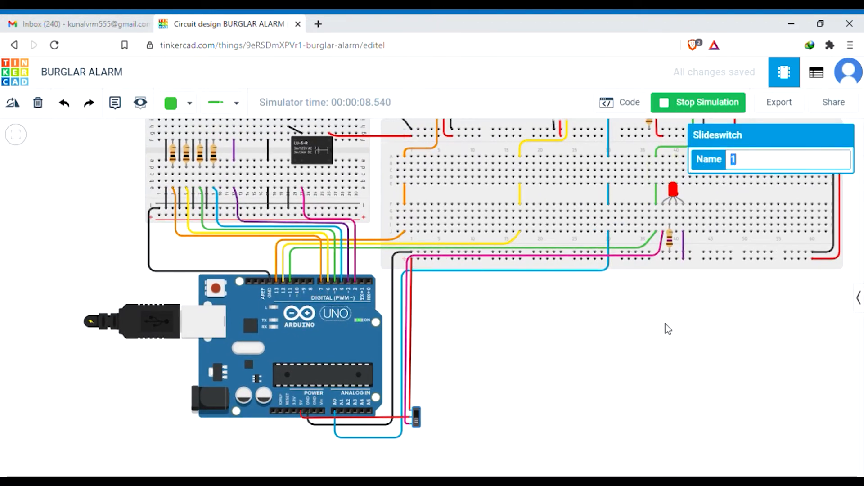
pyautogui.scroll(-2, 666, 324)
pyautogui.moveTo(666, 324); pyautogui.dragTo(618, 336)
pyautogui.scroll(-1, 620, 341)
pyautogui.scroll(1, 629, 361)
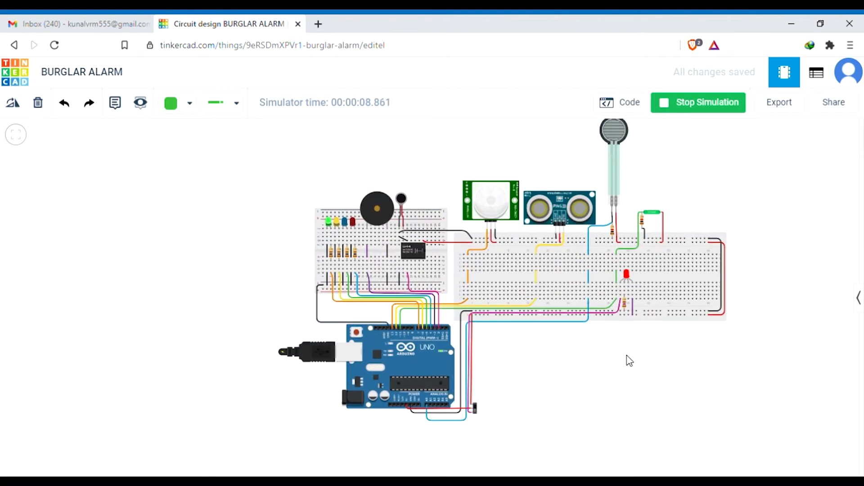
# - Flip the slideswitch beside the Arduino back to its original position and check the circuit
pyautogui.scroll(1, 627, 357)
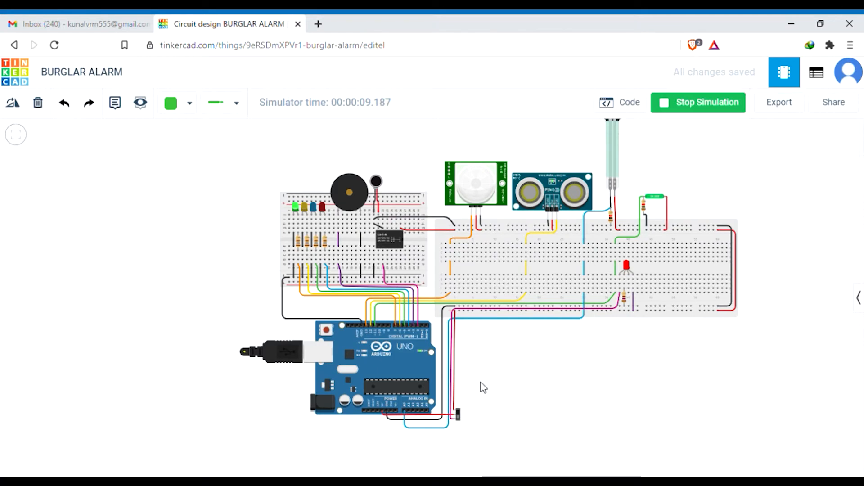
pyautogui.scroll(2, 460, 420)
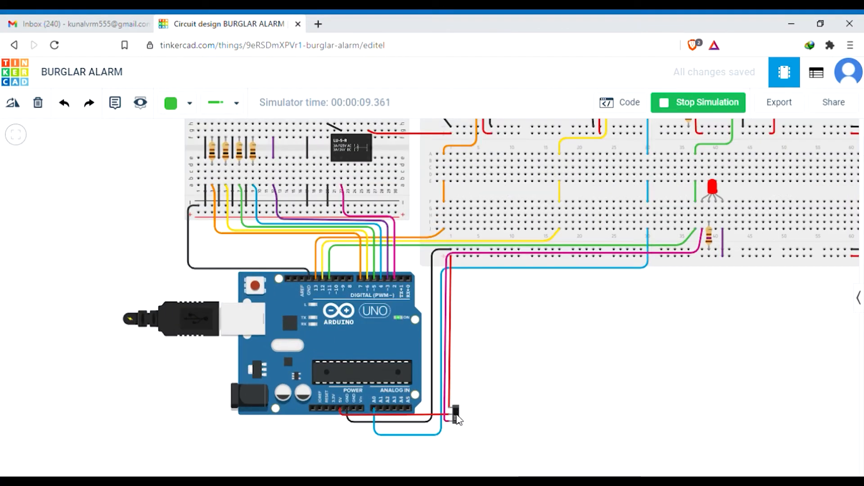
pyautogui.click(460, 417)
pyautogui.scroll(-2, 656, 371)
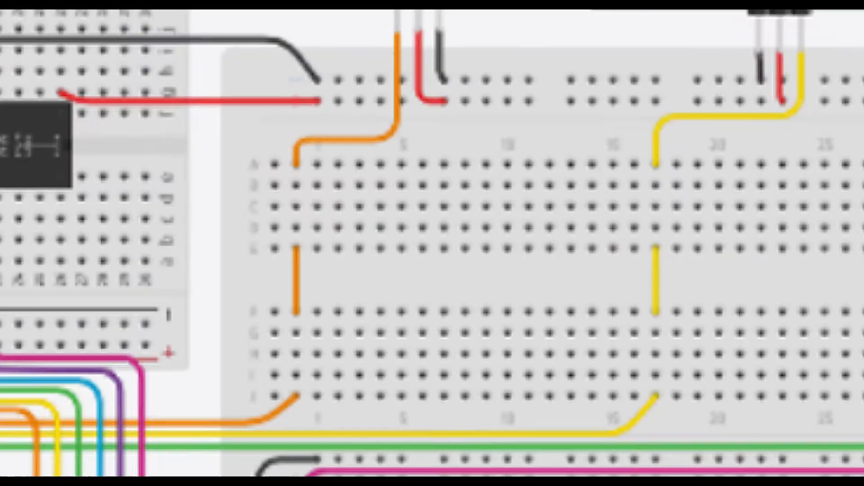